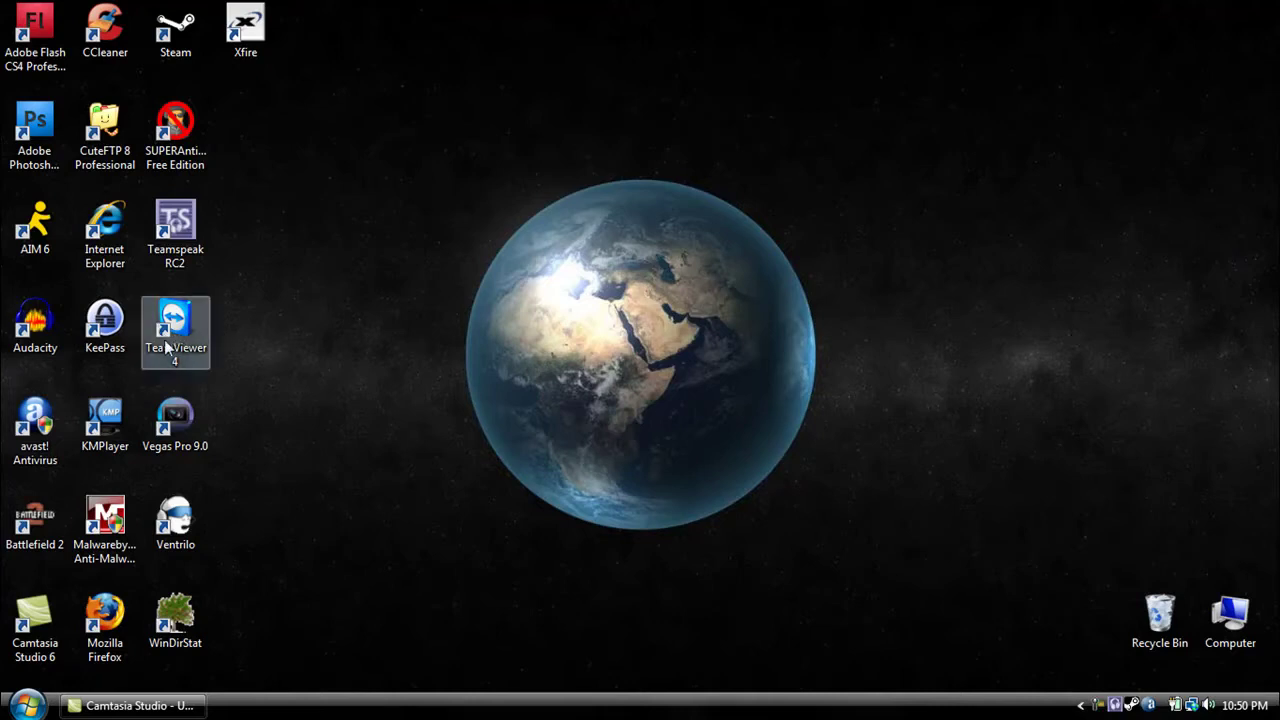
Step: Launch TeamViewer 4 from its desktop shortcut and reposition its window on the desktop
click(177, 340)
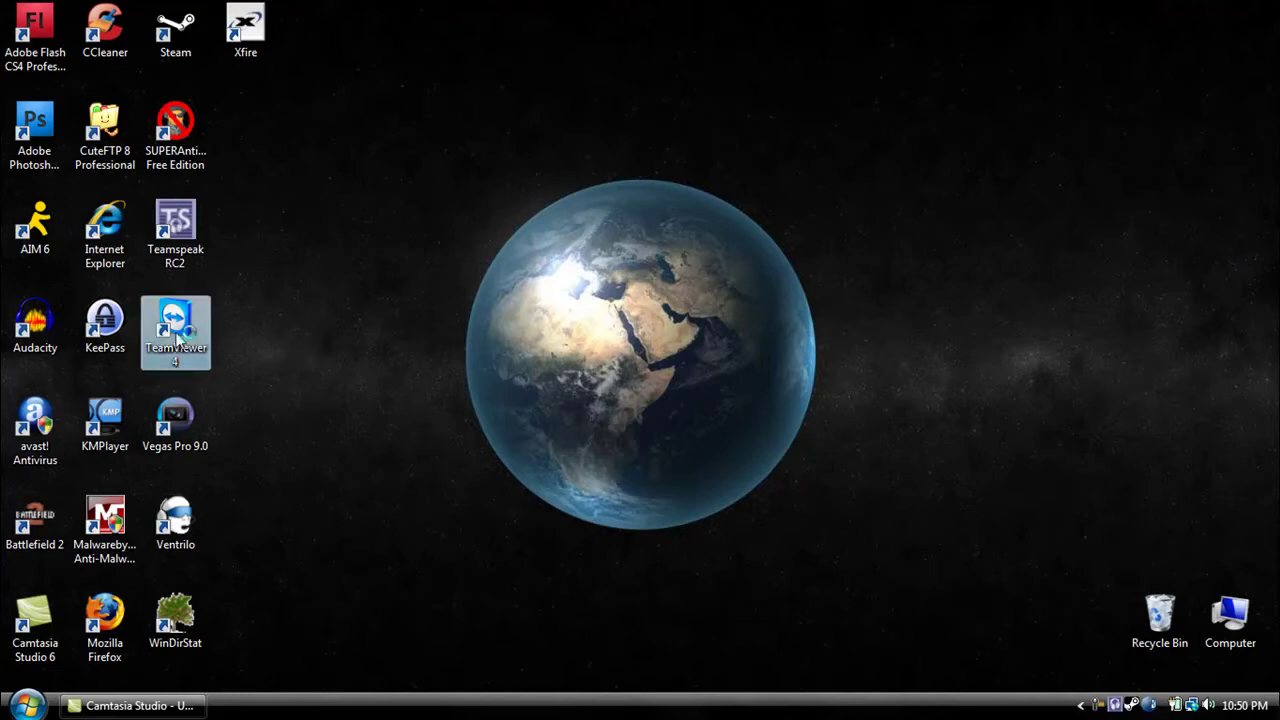
double_click(177, 340)
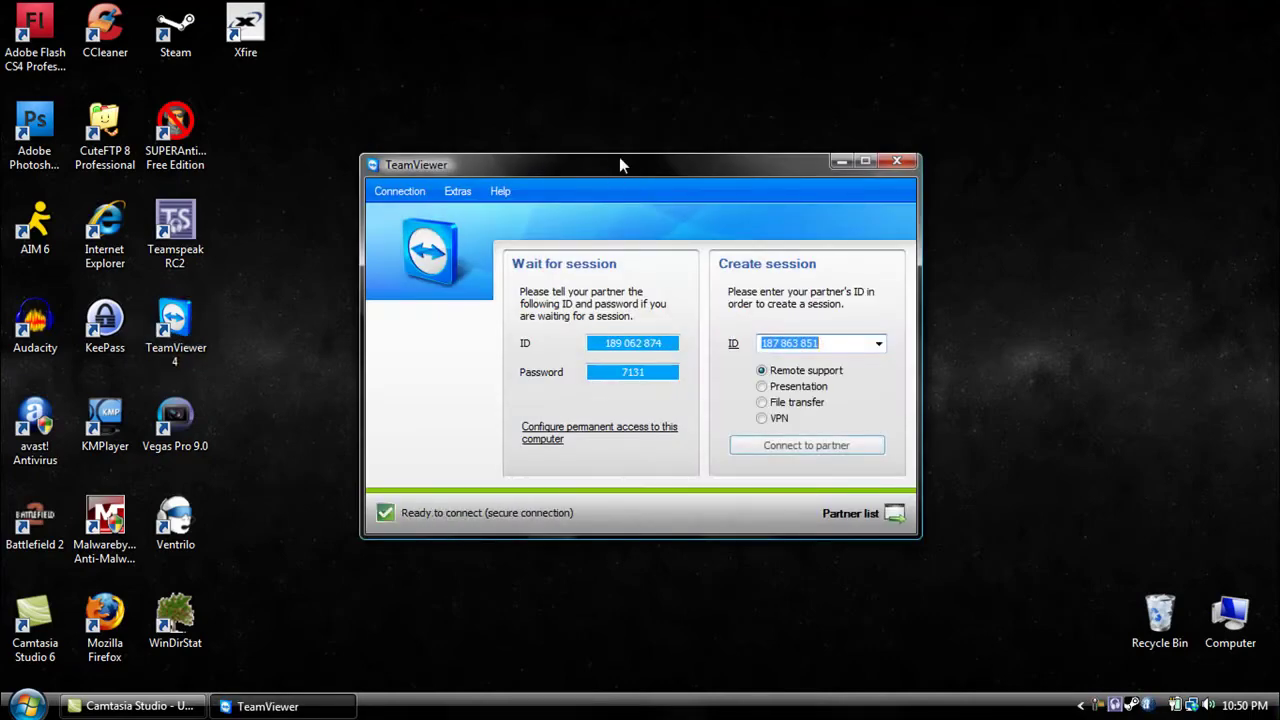
drag(619, 164, 593, 195)
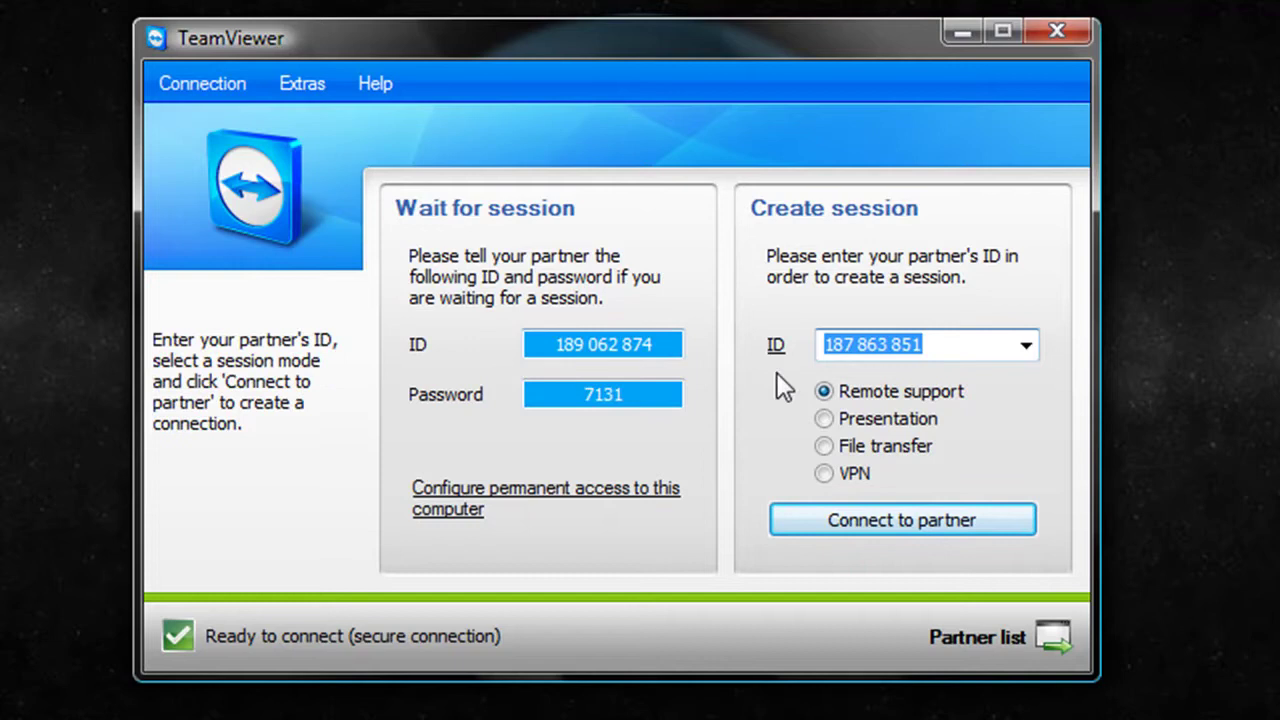
click(235, 82)
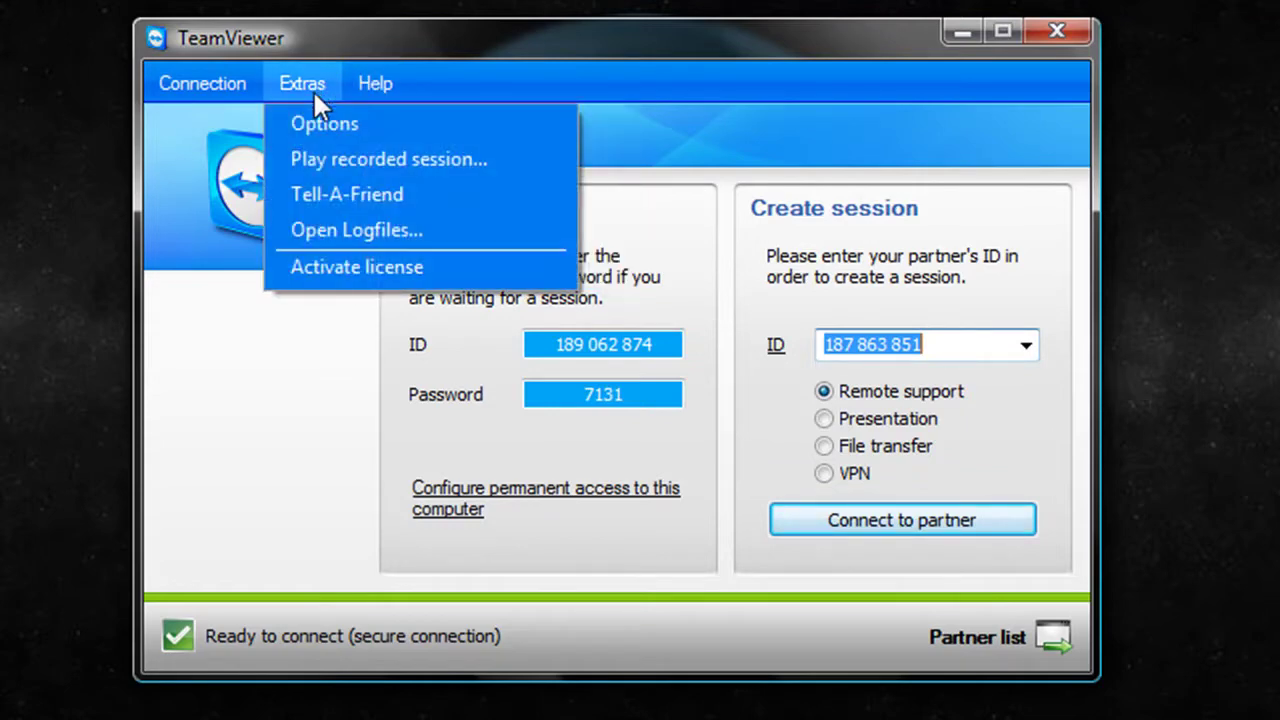
click(585, 39)
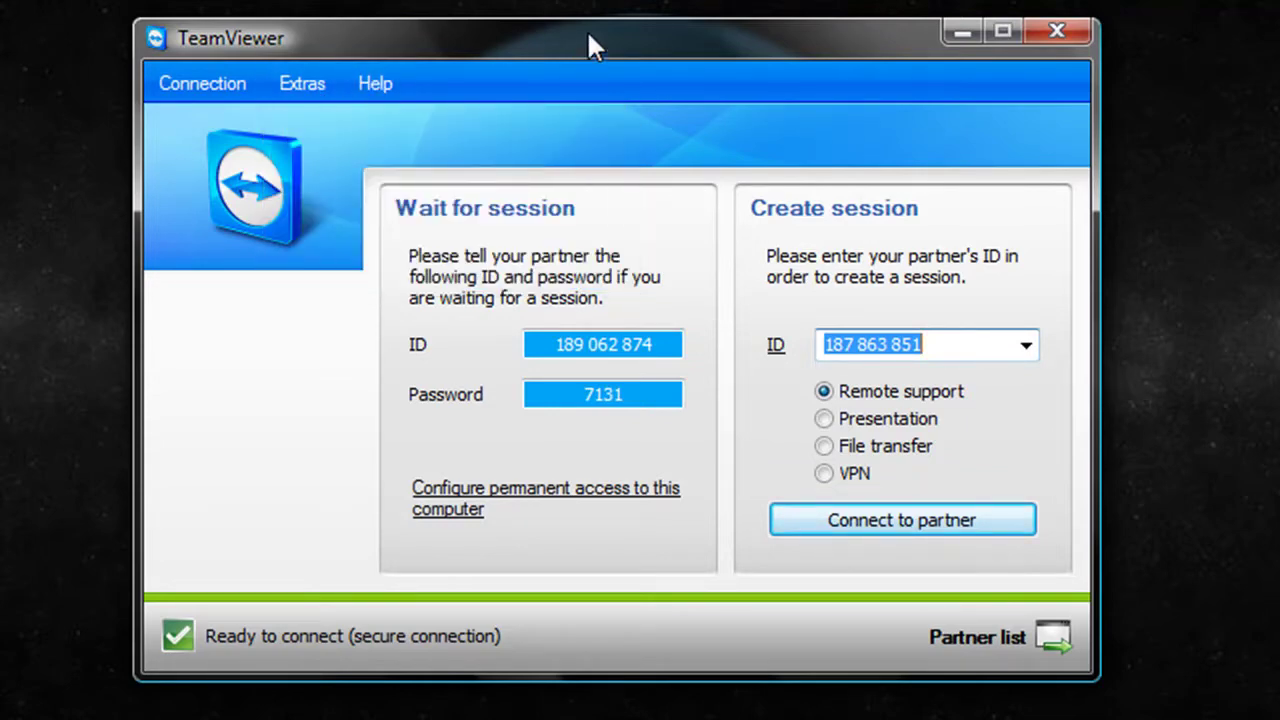
drag(587, 38, 591, 16)
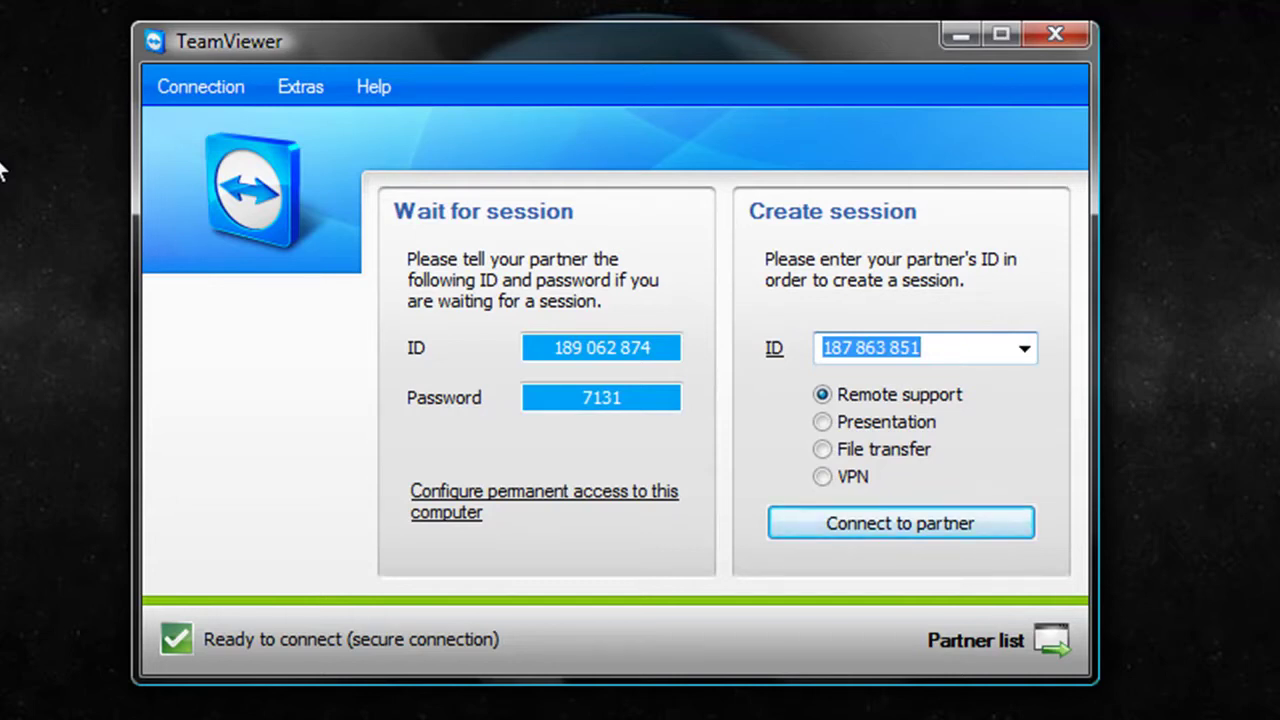
mouse_move(921, 344)
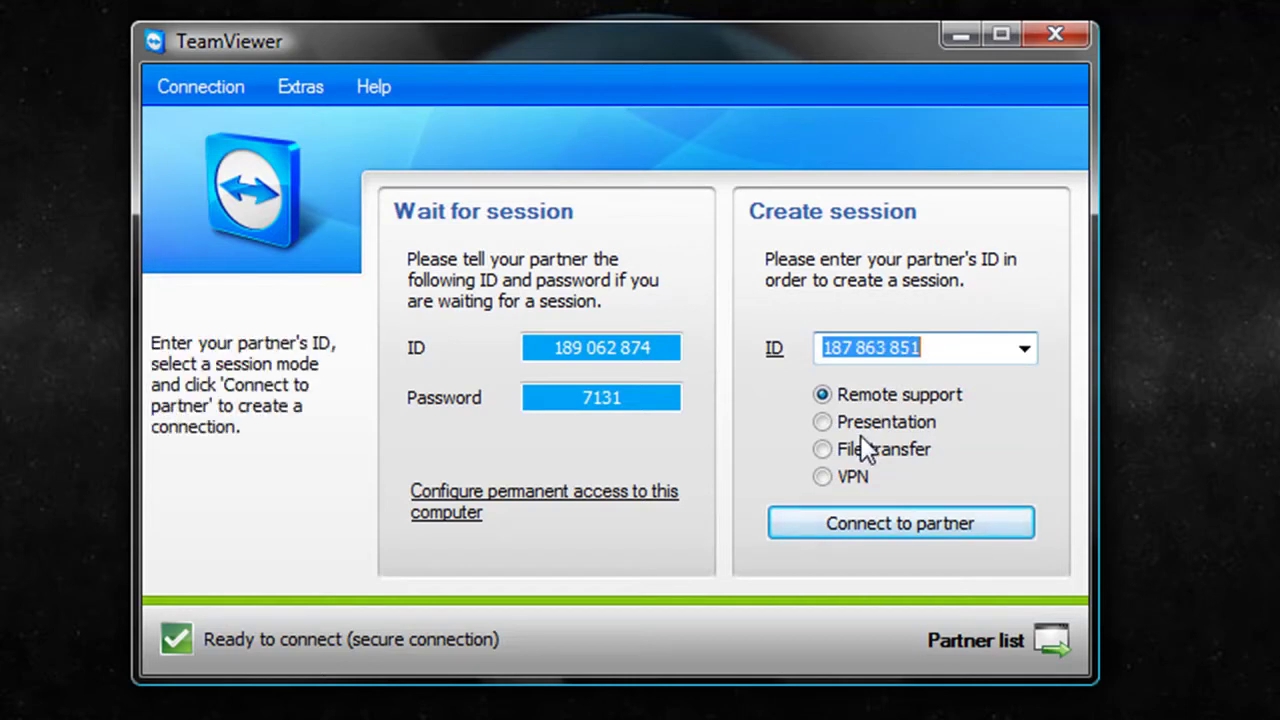
Step: Pick the other previously used partner ID from the Create session ID list
click(1018, 348)
click(963, 462)
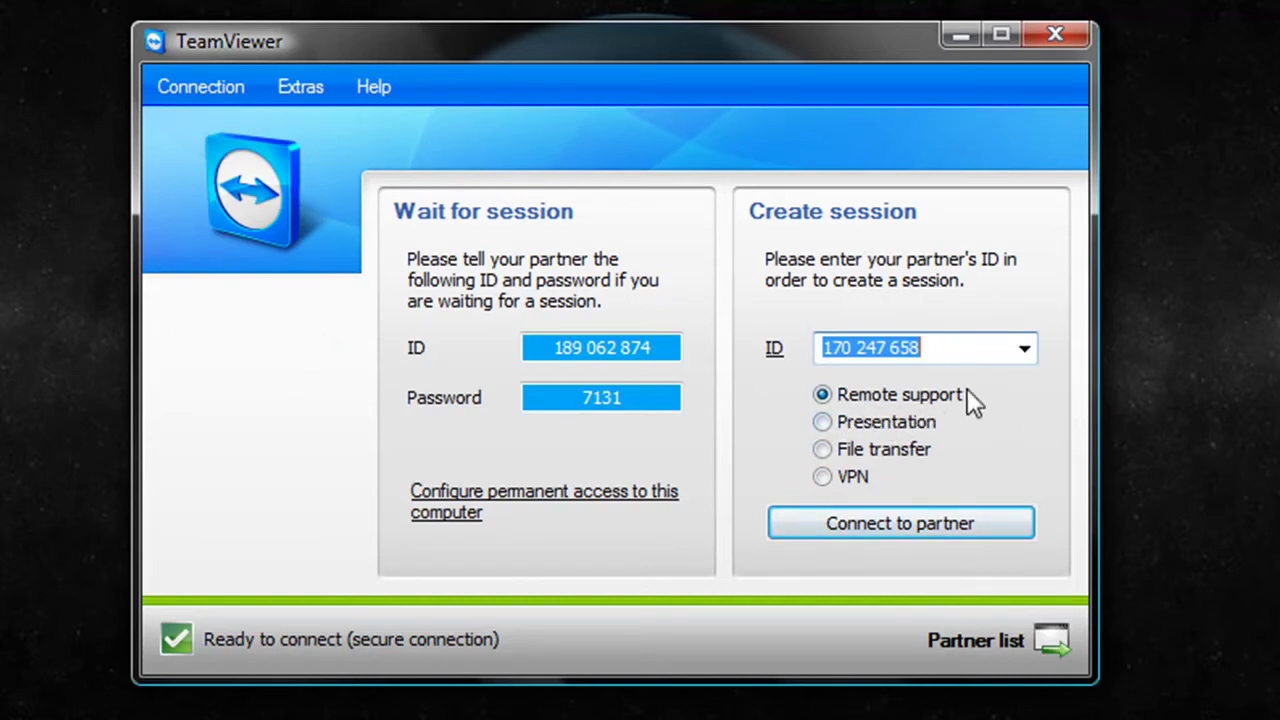
Step: Connect to the partner and begin entering the session password in the Authentication prompt
click(850, 520)
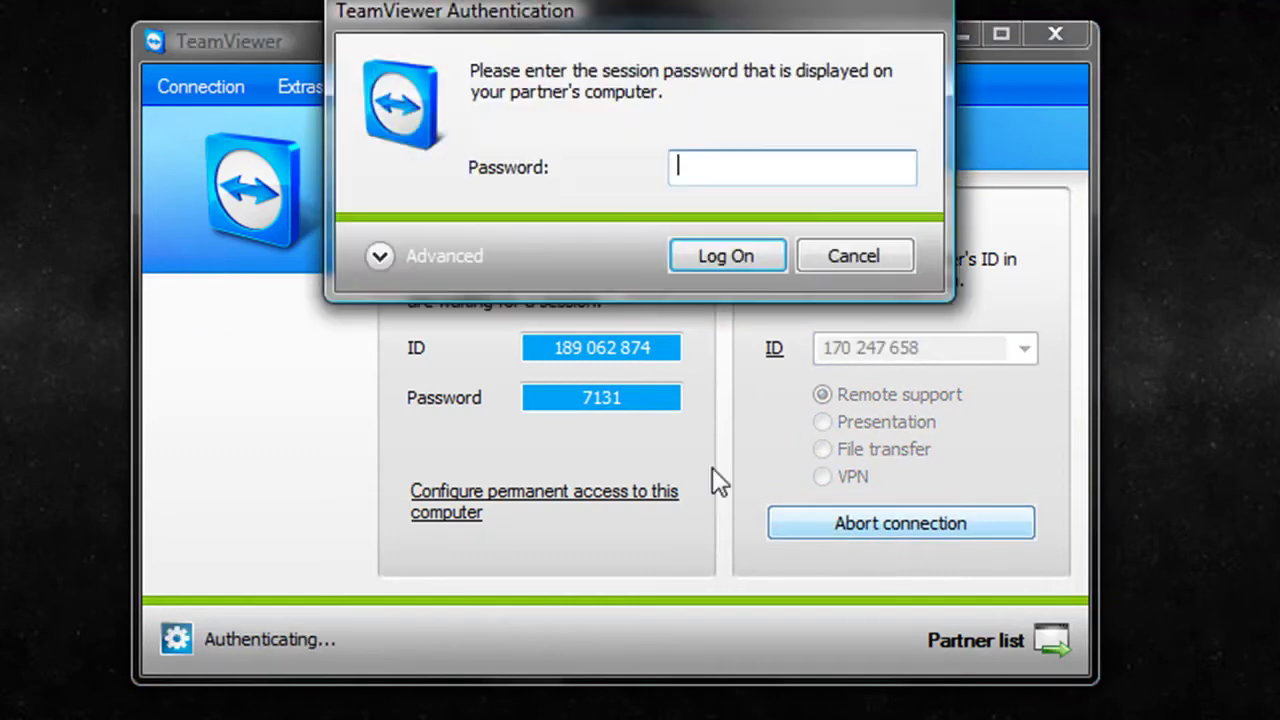
drag(555, 15, 558, 244)
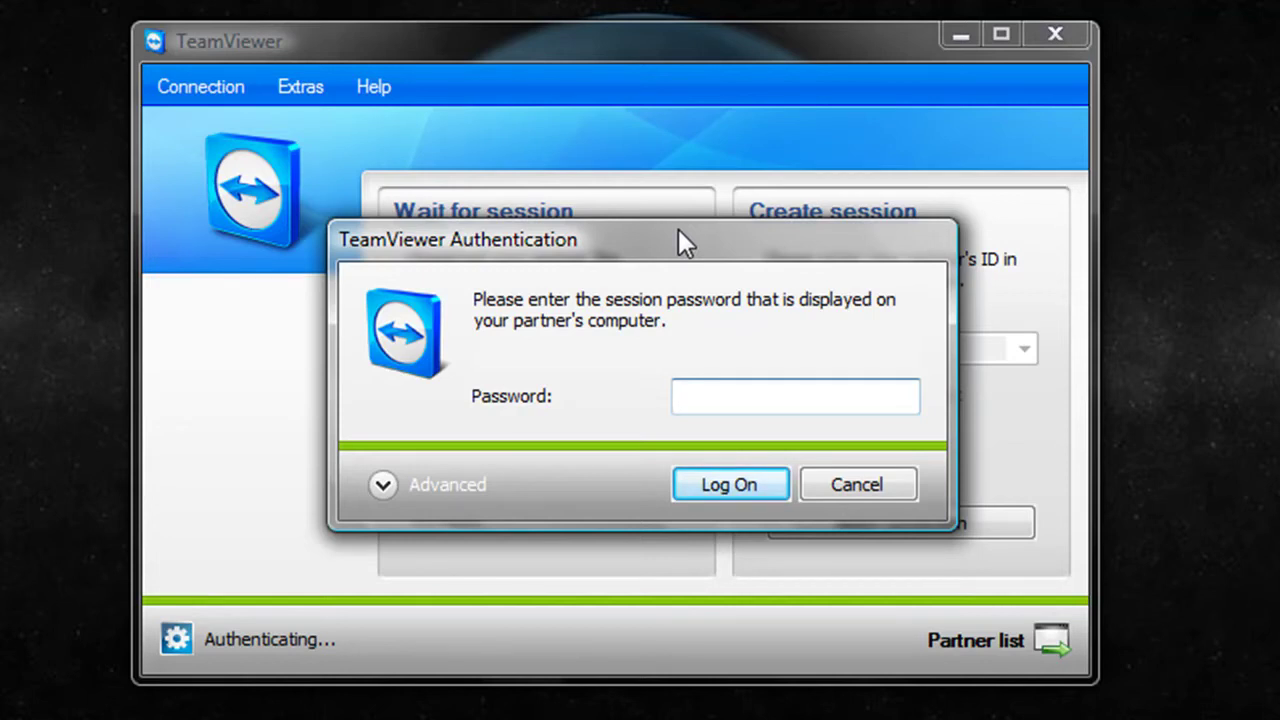
text(1)
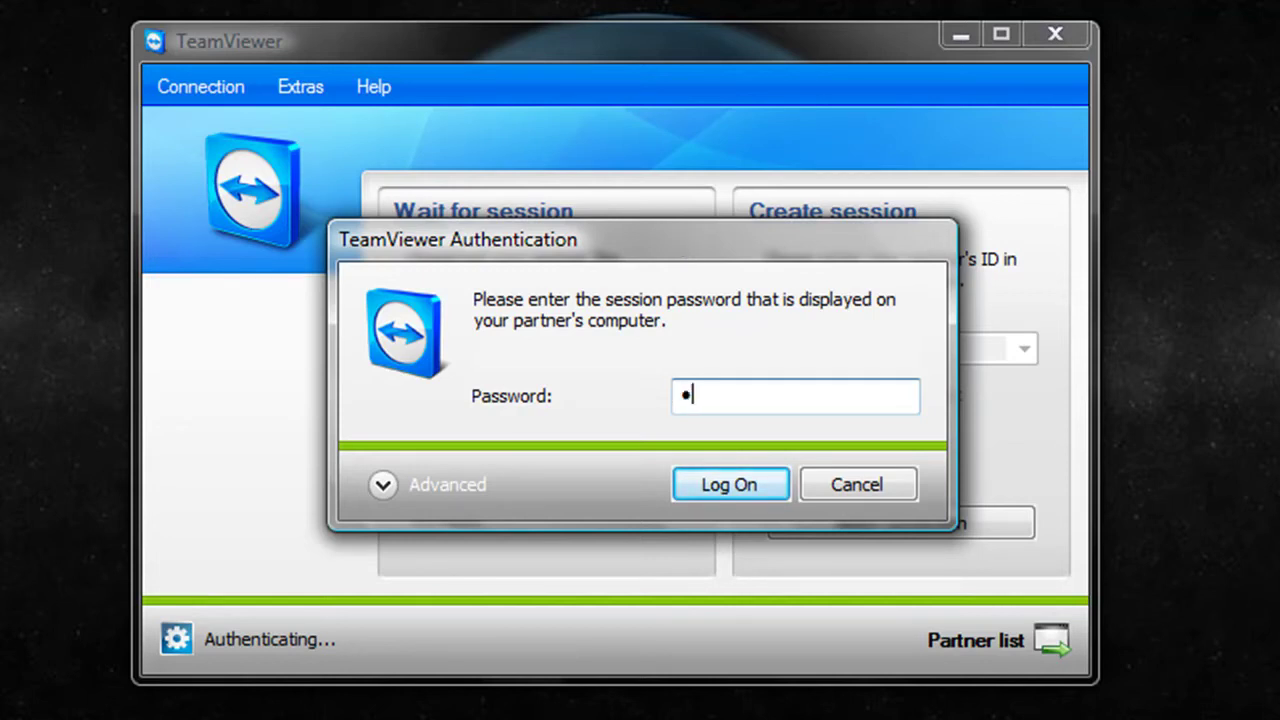